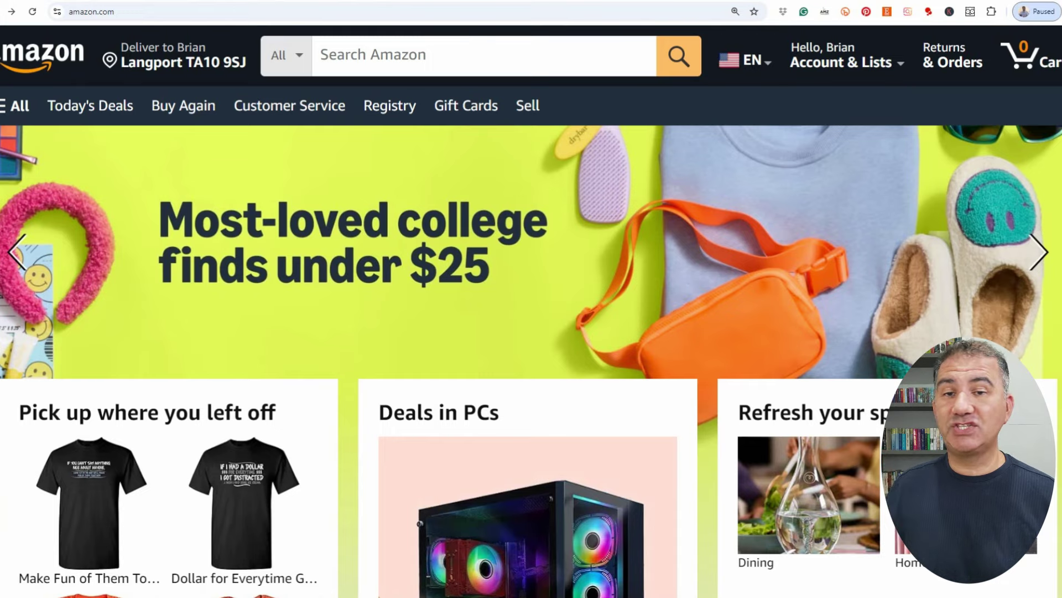
# Search Amazon for 'funny expression shirt' and scroll through the T-shirt results
pyautogui.click(470, 53)
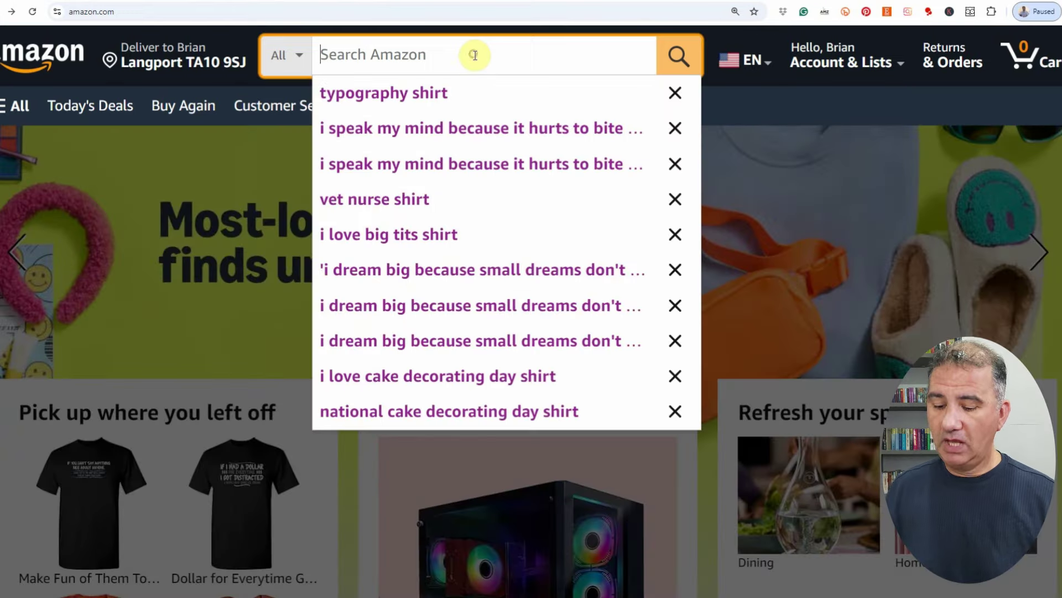
pyautogui.write('funny expression shirt')
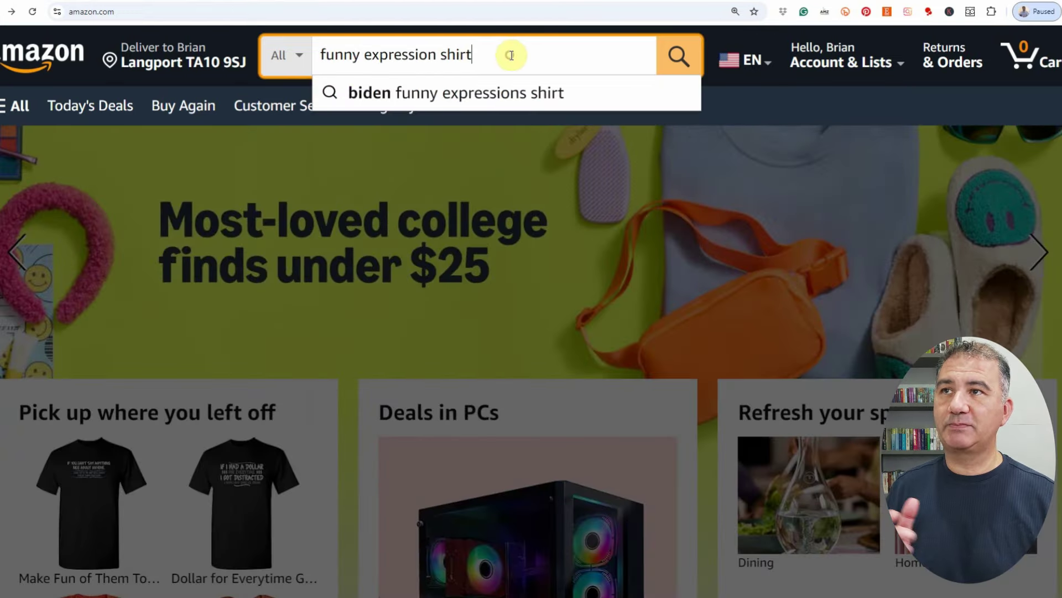
pyautogui.press('Return')
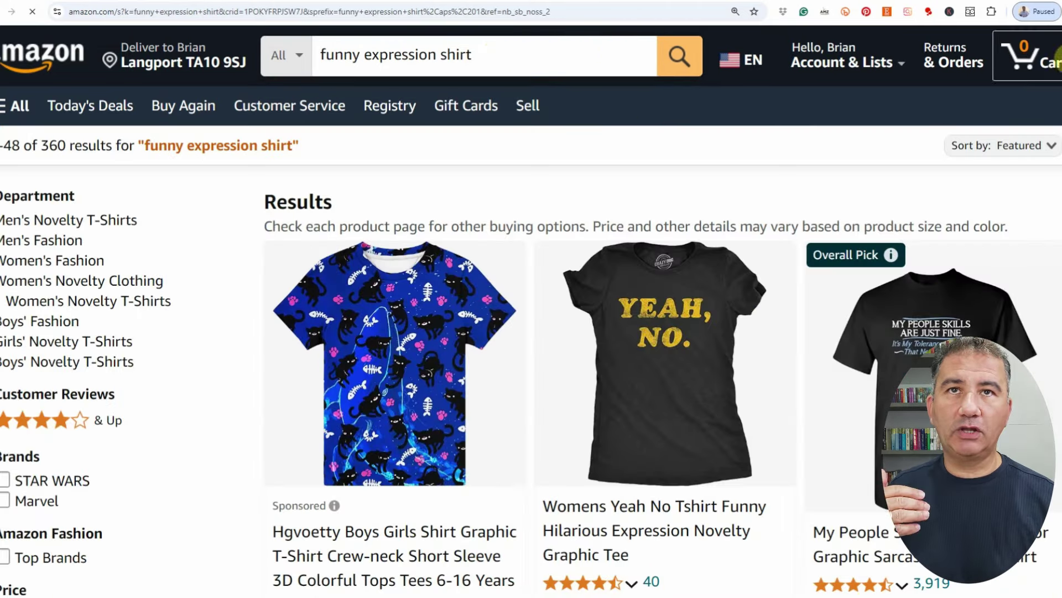
pyautogui.scroll(-10, 531, 310)
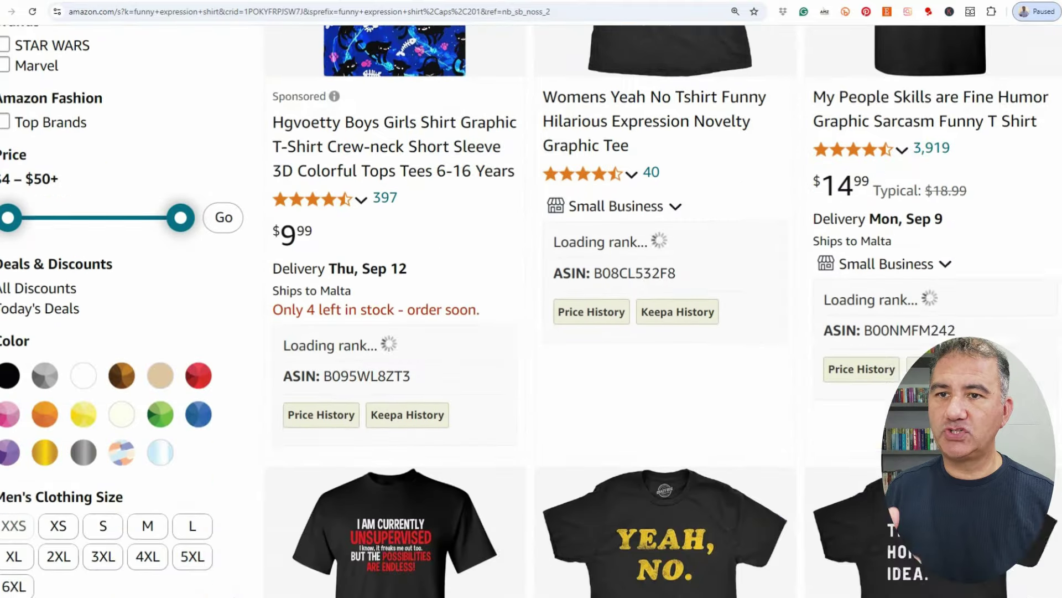
pyautogui.scroll(-5, 531, 310)
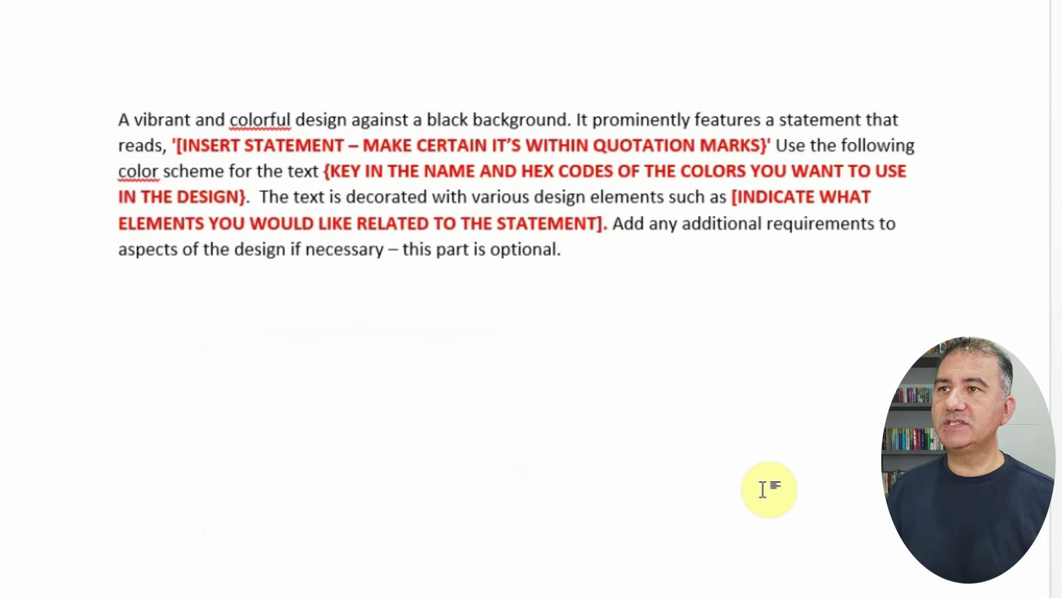
pyautogui.scroll(1, 769, 494)
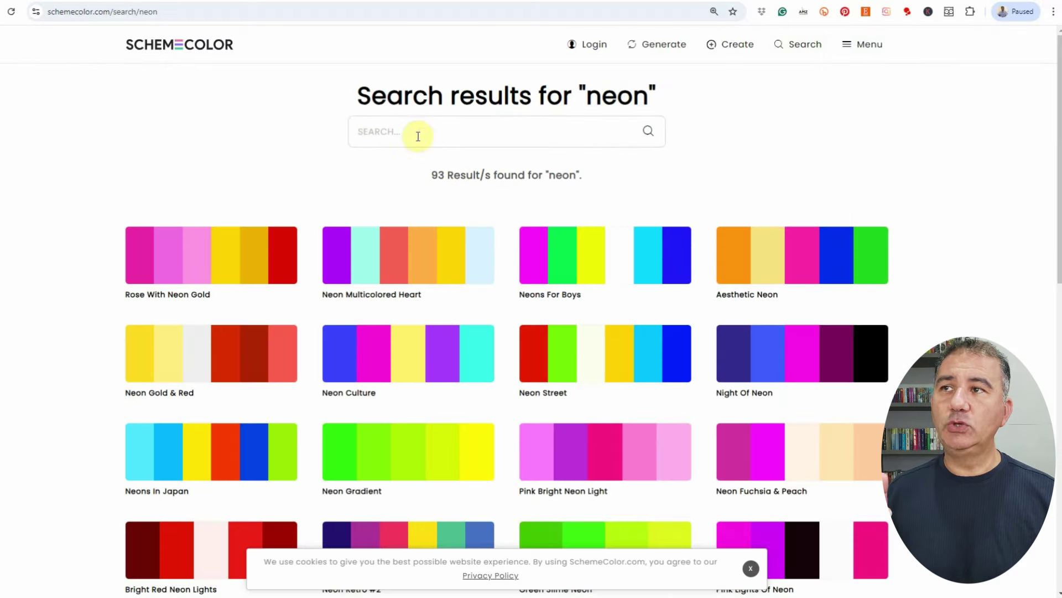
# Browse SchemeColor's neon palette results, scrolling down the first page and back up
pyautogui.click(375, 131)
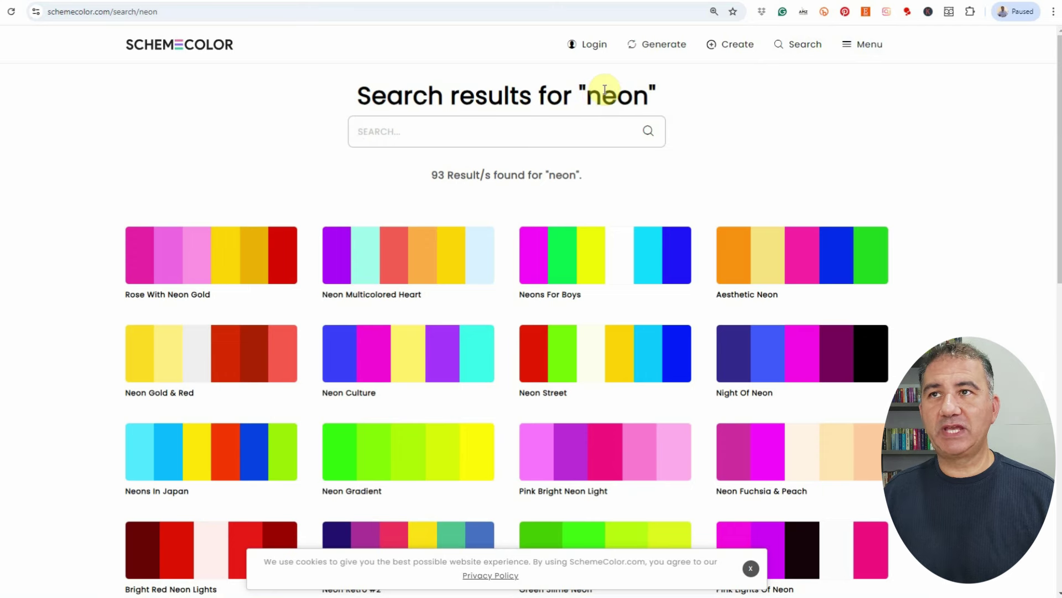
pyautogui.moveTo(588, 93); pyautogui.dragTo(649, 93)
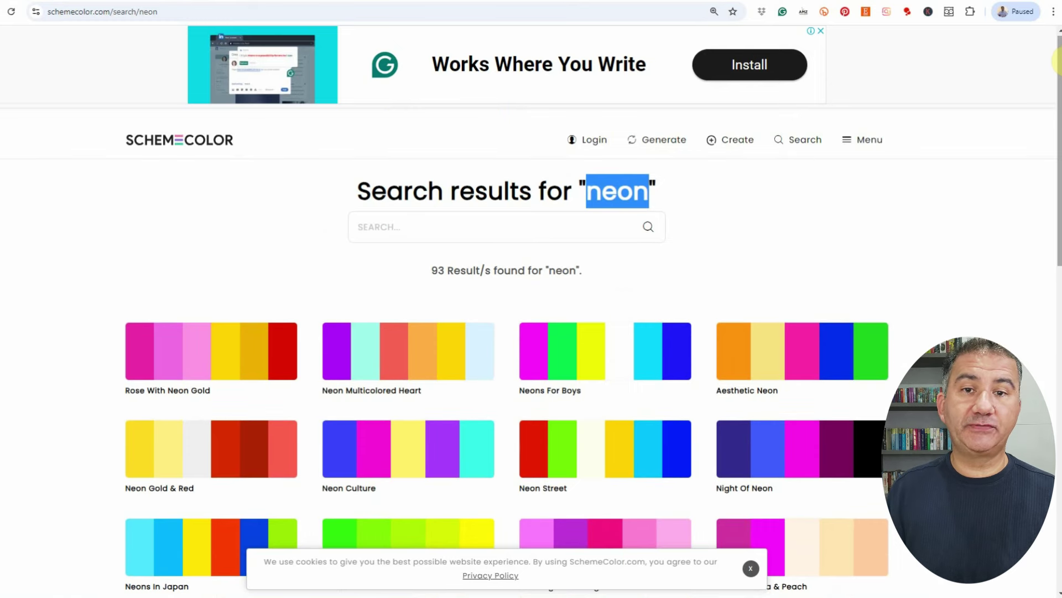
pyautogui.moveTo(1059, 62); pyautogui.dragTo(1038, 251)
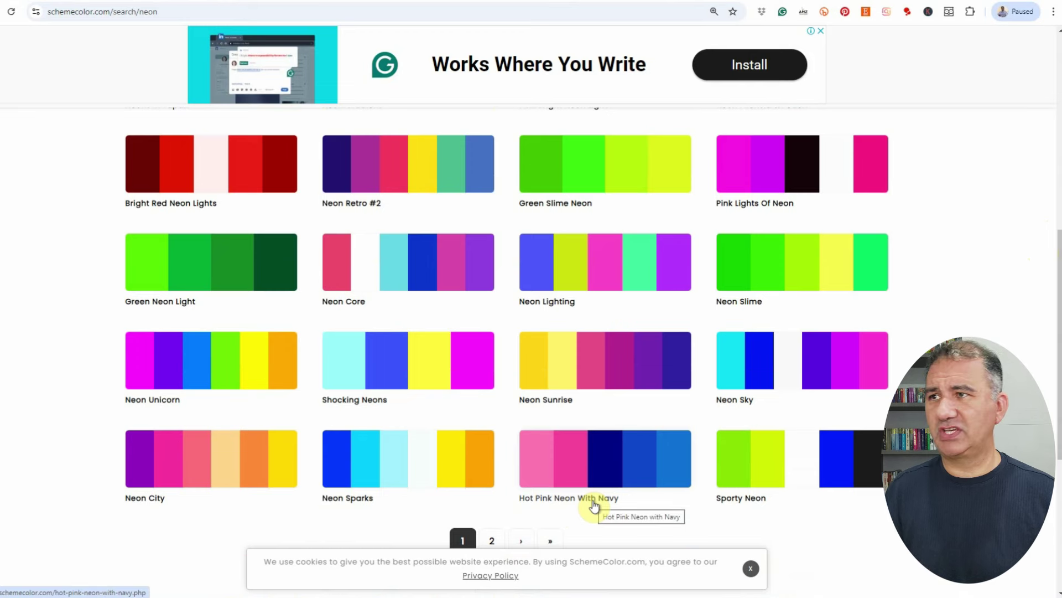
pyautogui.scroll(5, 590, 389)
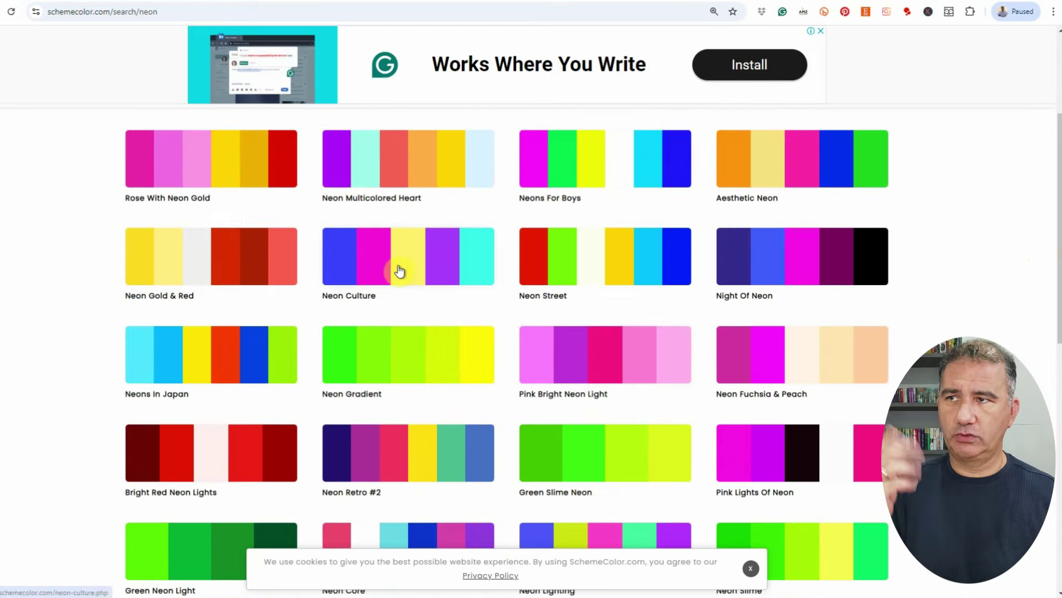
# Open Neon Culture and copy its five colours, Palatinate Blue #3B3BFF through Turquoise #40FFE9
pyautogui.click(360, 296)
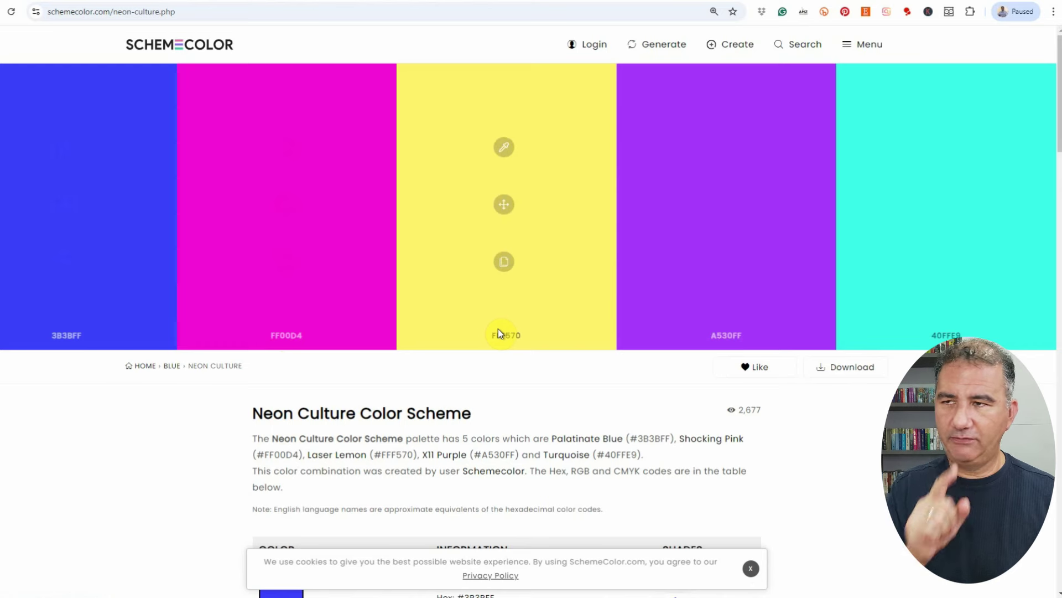
pyautogui.scroll(-1, 343, 434)
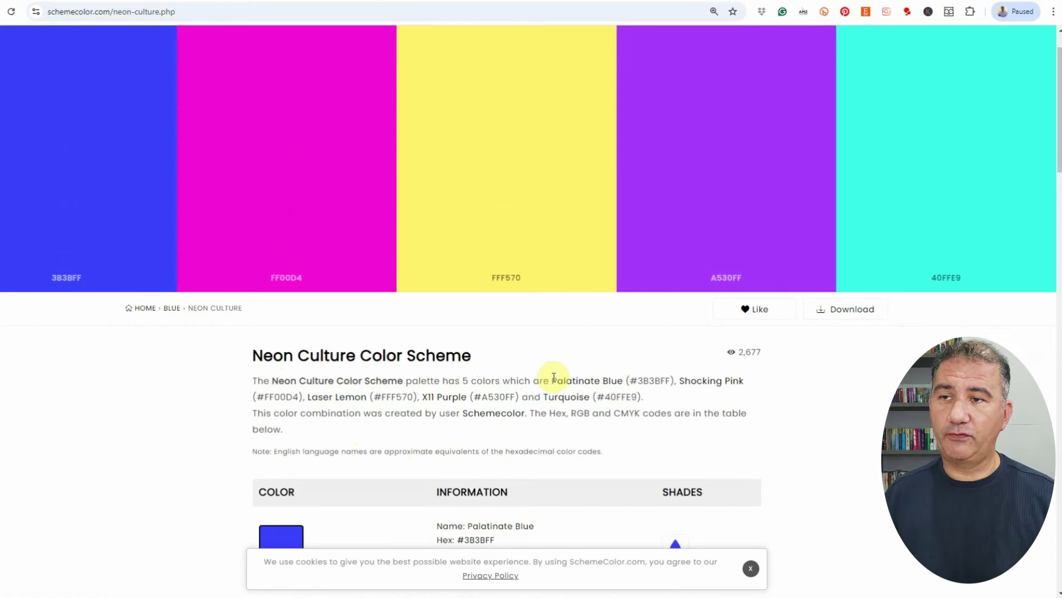
pyautogui.moveTo(553, 380); pyautogui.dragTo(641, 396)
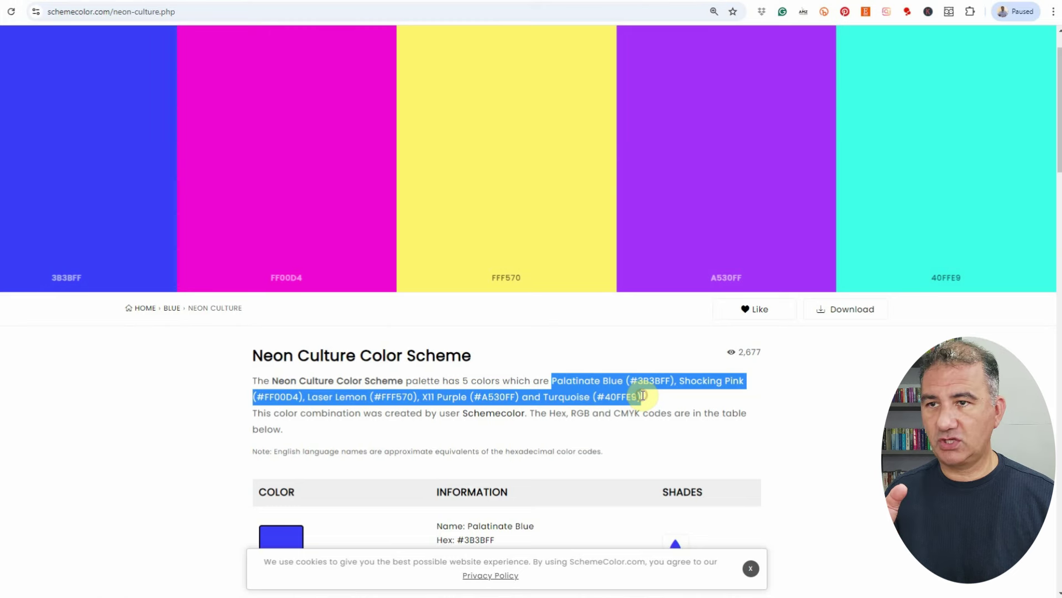
pyautogui.rightClick(612, 394)
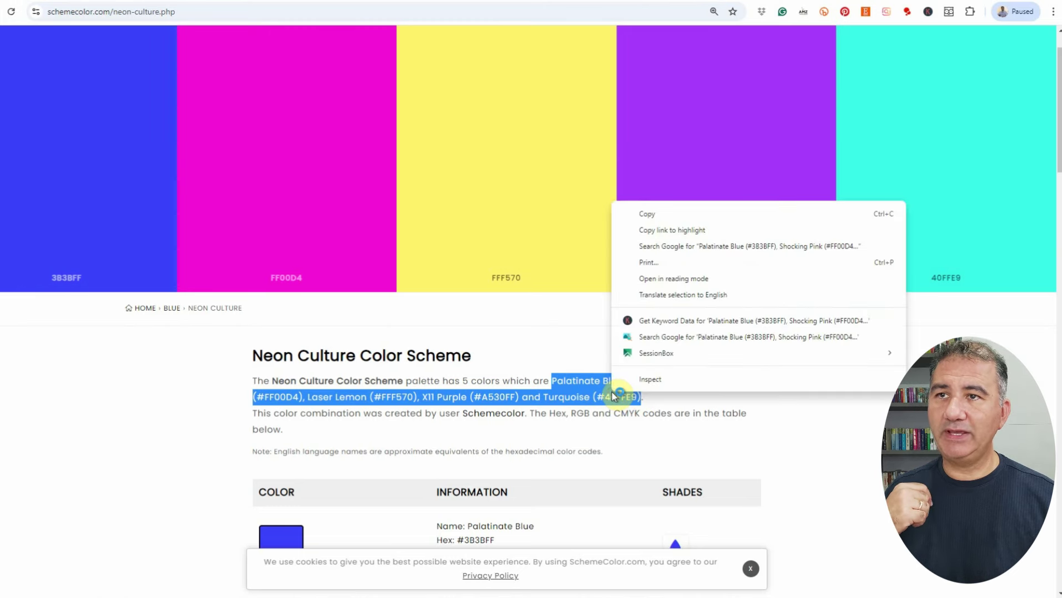
pyautogui.click(647, 216)
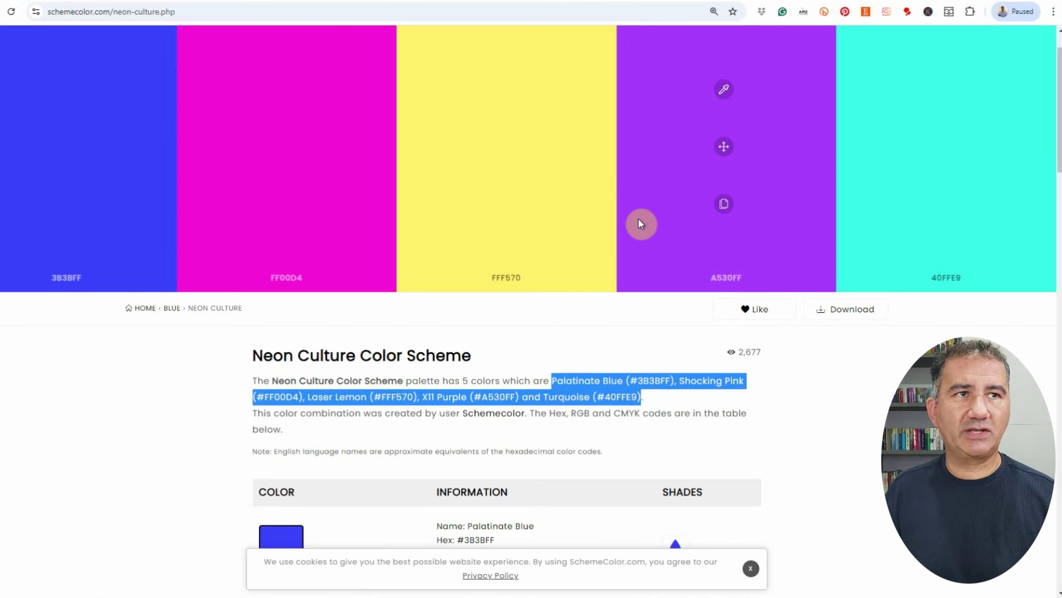
# Replace Word's {KEY IN THE NAME…} placeholder with the Neon Culture colours as plain text
pyautogui.hotkey('alt', 'Tab')
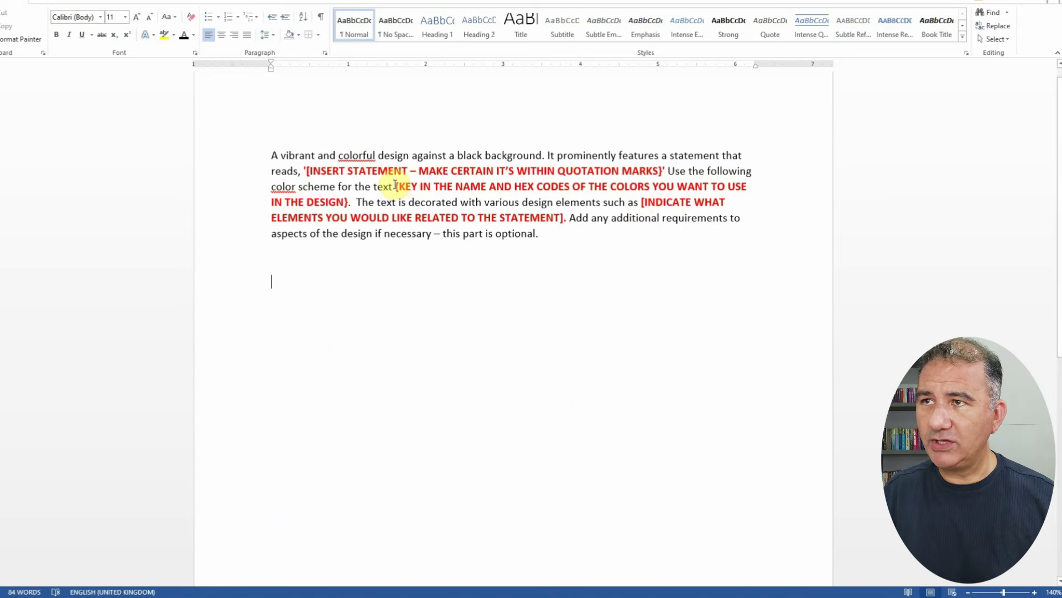
pyautogui.moveTo(396, 186); pyautogui.dragTo(347, 200)
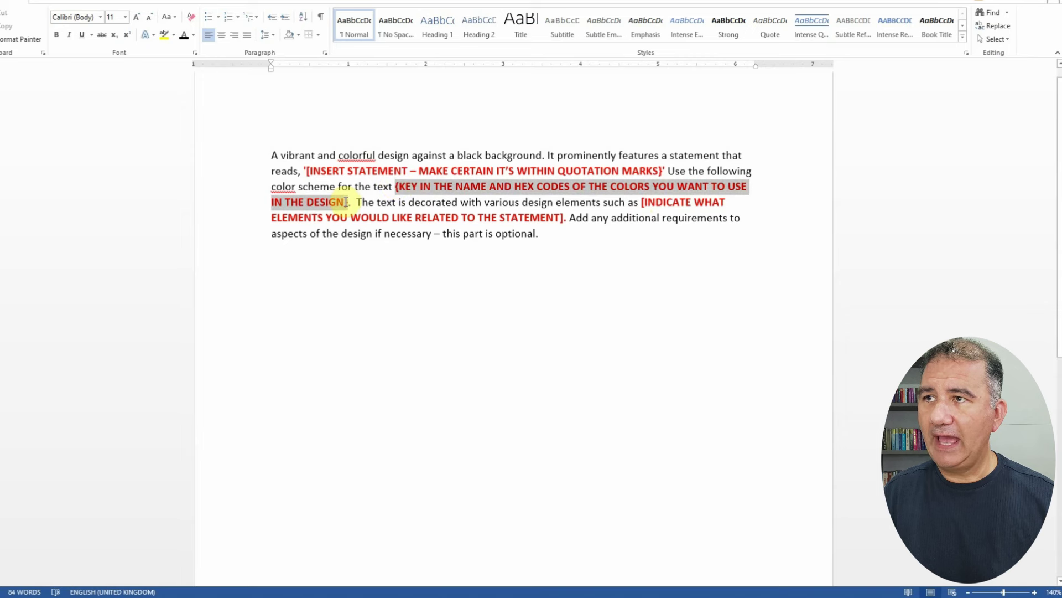
pyautogui.rightClick(347, 202)
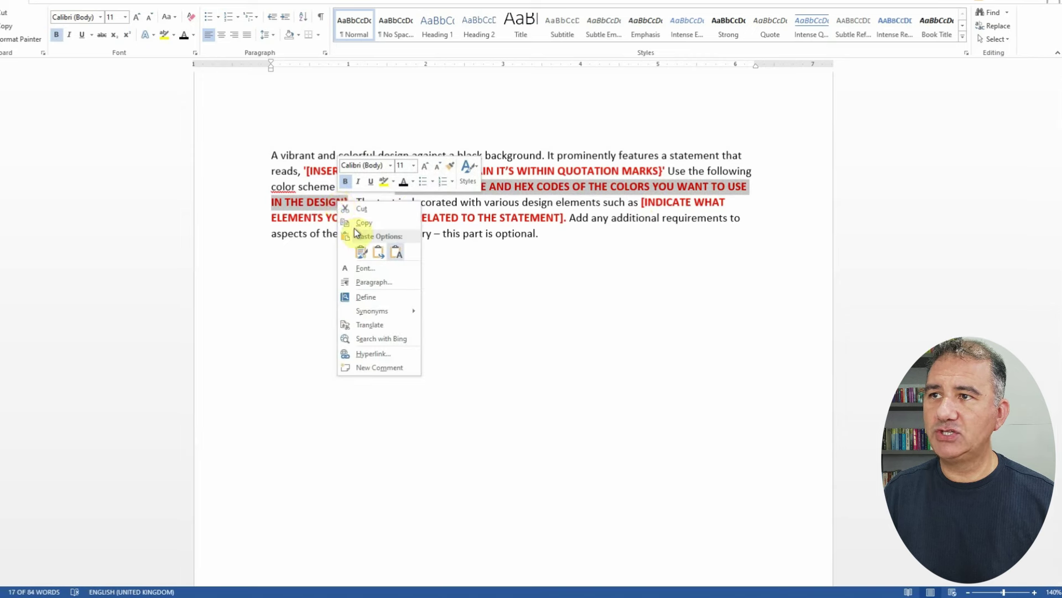
pyautogui.click(397, 253)
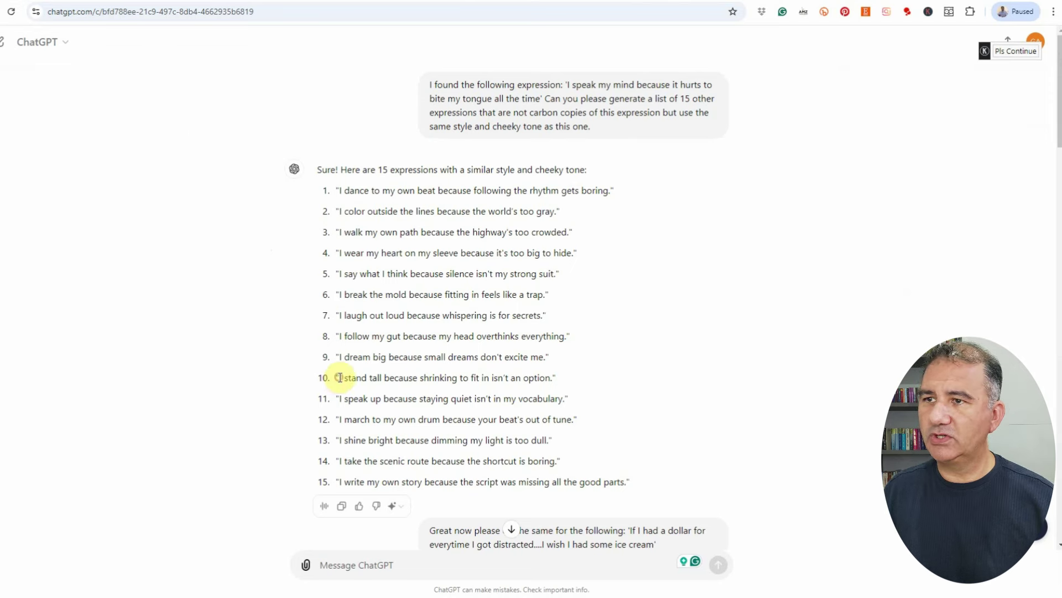
# Select ChatGPT's item 10, 'I stand tall because shrinking to fit in isn't an option.'
pyautogui.moveTo(340, 378); pyautogui.dragTo(551, 379)
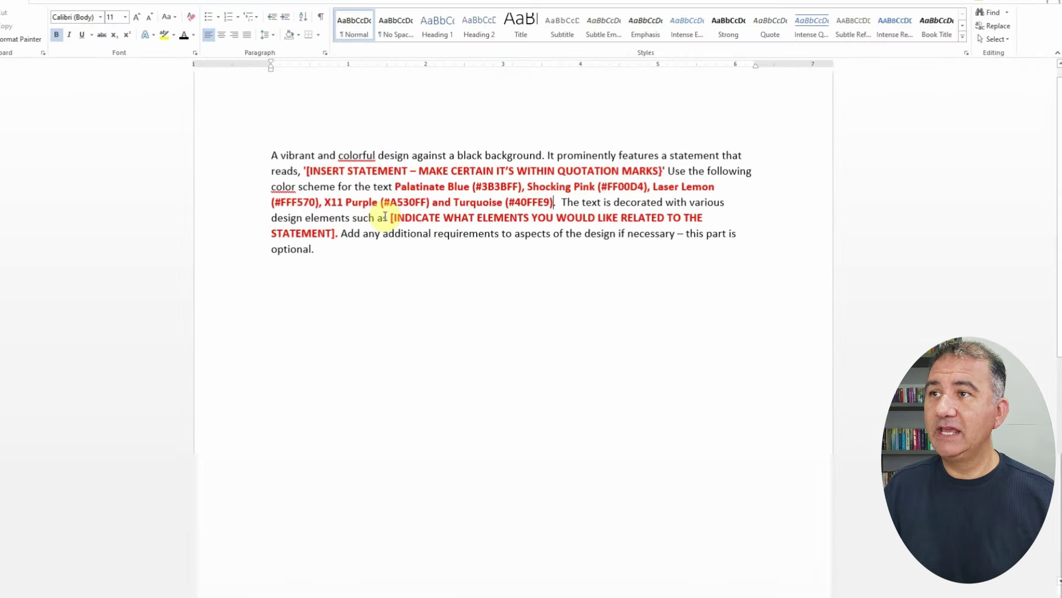
# Paste the standing-tall quote as plain text over the [INSERT STATEMENT…] placeholder
pyautogui.click(307, 169)
pyautogui.moveTo(306, 168); pyautogui.dragTo(661, 171)
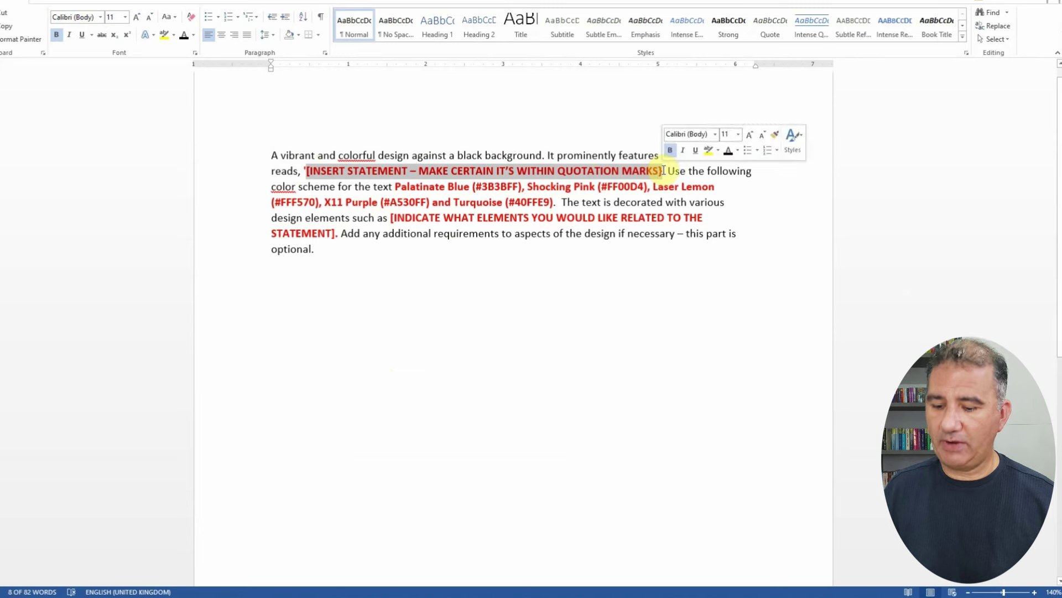
pyautogui.rightClick(602, 171)
pyautogui.click(663, 220)
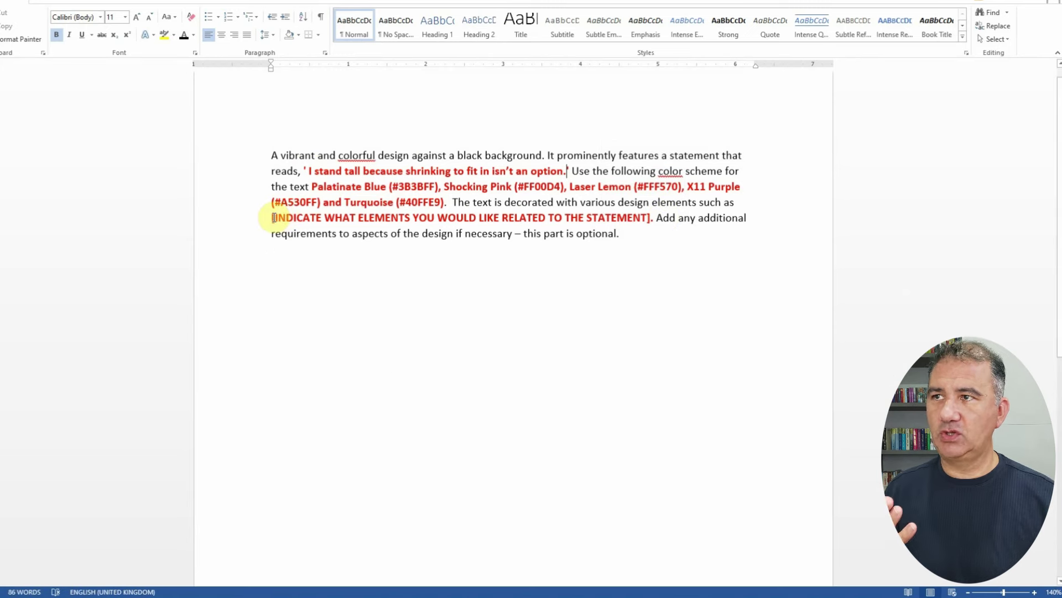
# Replace the [INDICATE…] placeholder with 'inspirational and motivational icons, stars, ribbons'
pyautogui.moveTo(272, 216); pyautogui.dragTo(652, 218)
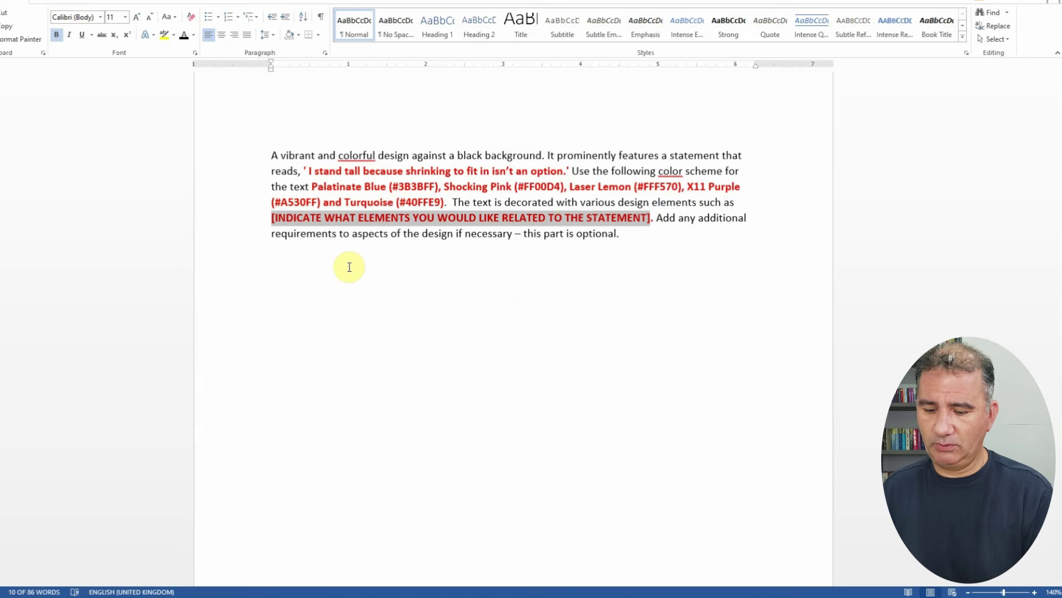
pyautogui.press('BackSpace')
pyautogui.write('inspiration')
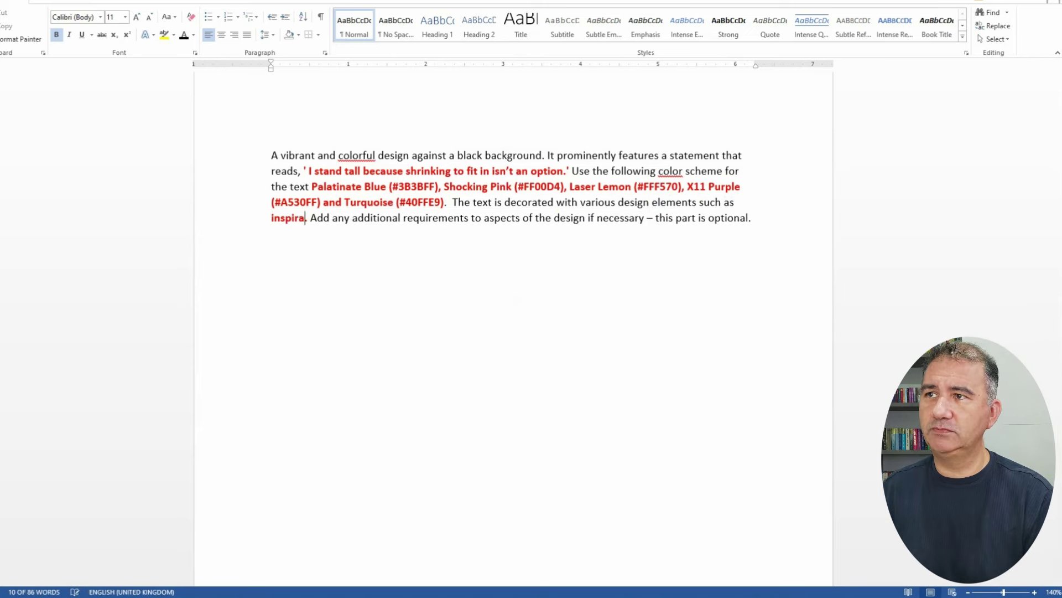
pyautogui.write('al and motivai')
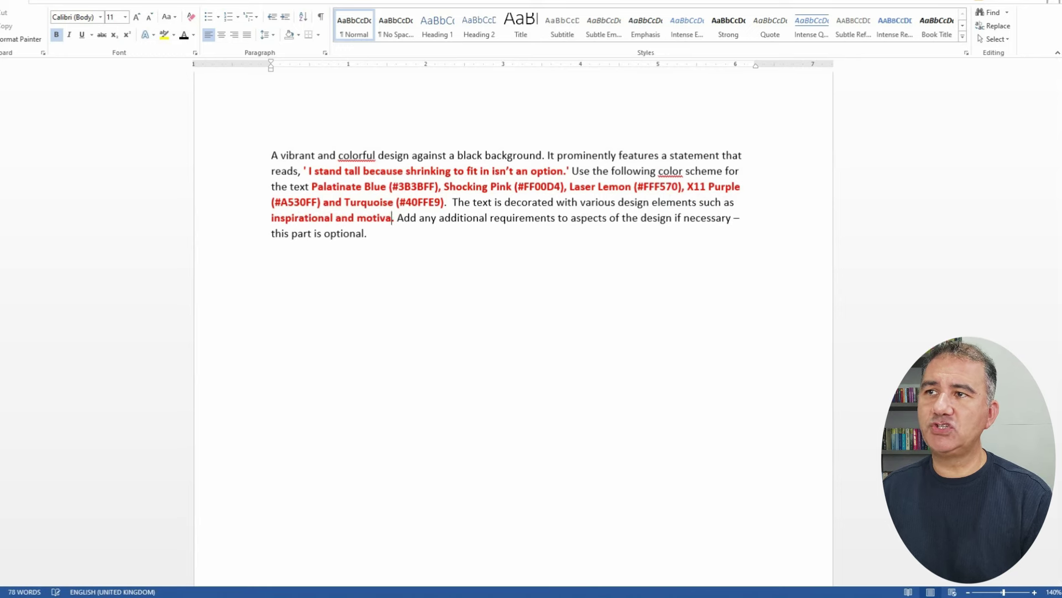
pyautogui.press('BackSpace')
pyautogui.write('tional icons')
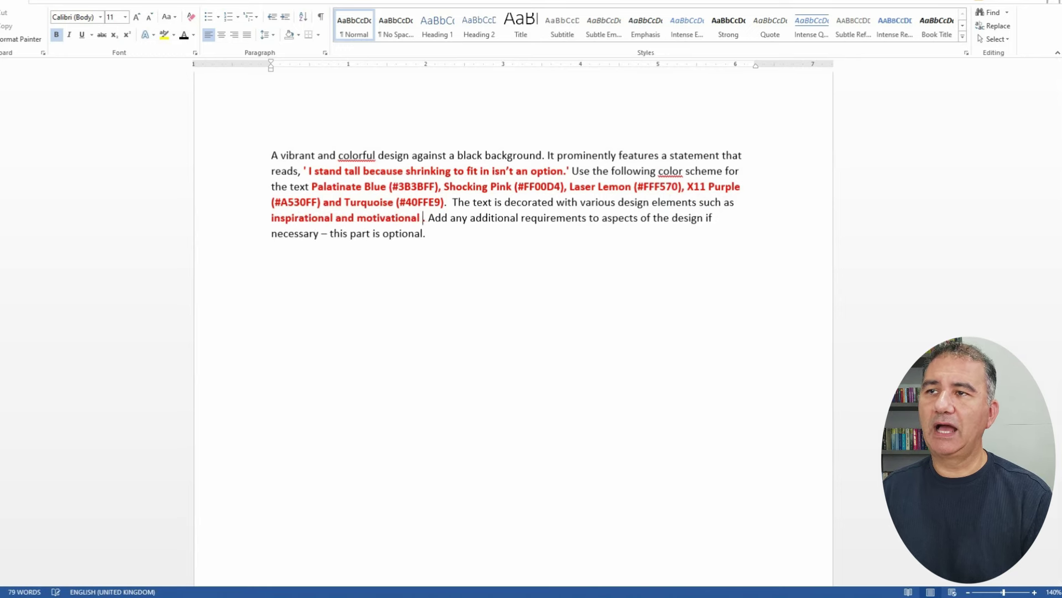
pyautogui.write(', star')
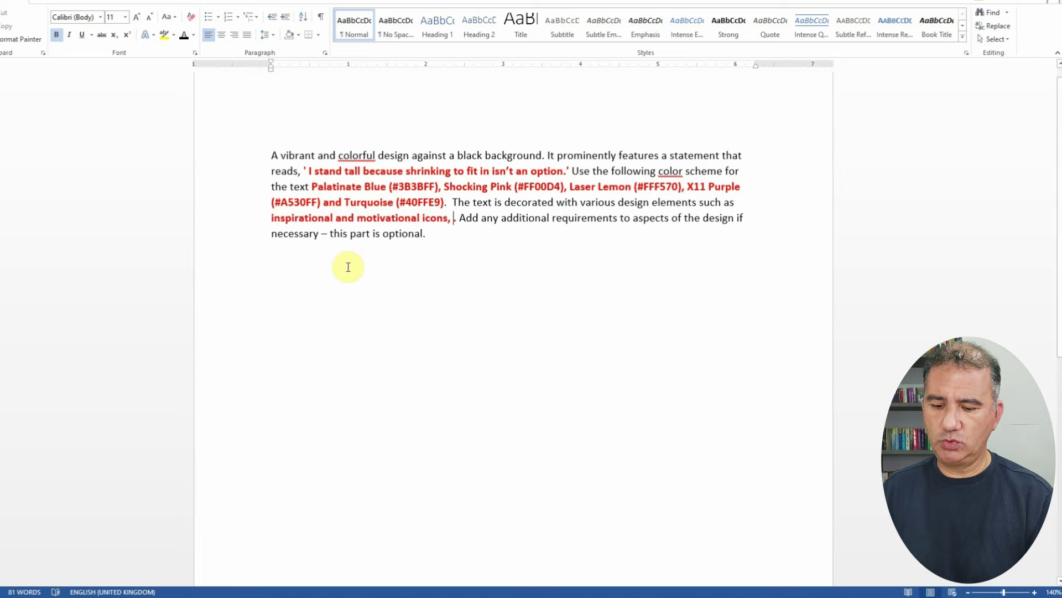
pyautogui.write('ds')
pyautogui.press('BackSpace')
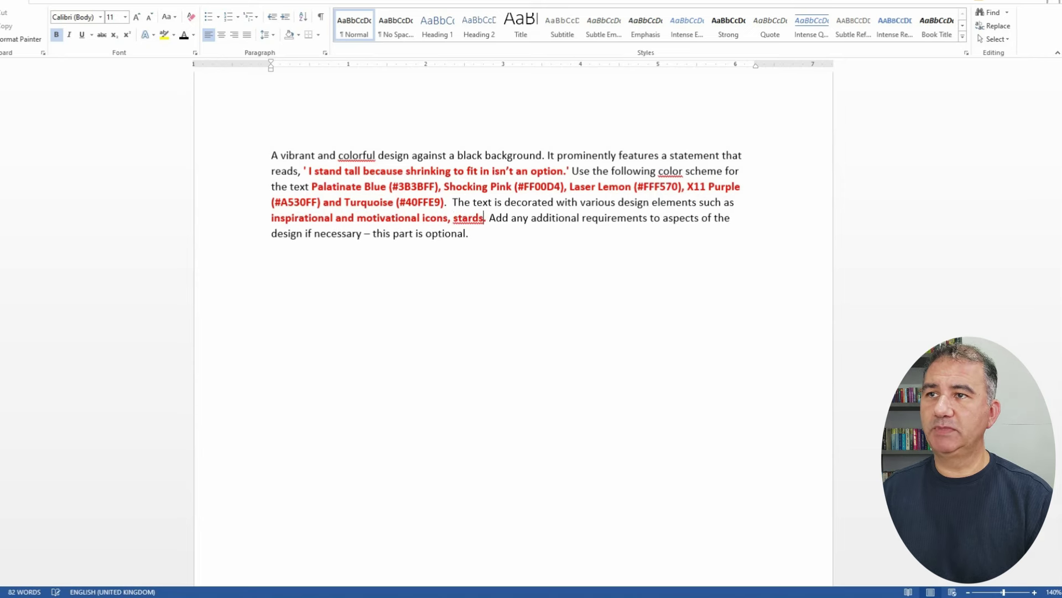
pyautogui.press('BackSpace')
pyautogui.write('s, ribbons')
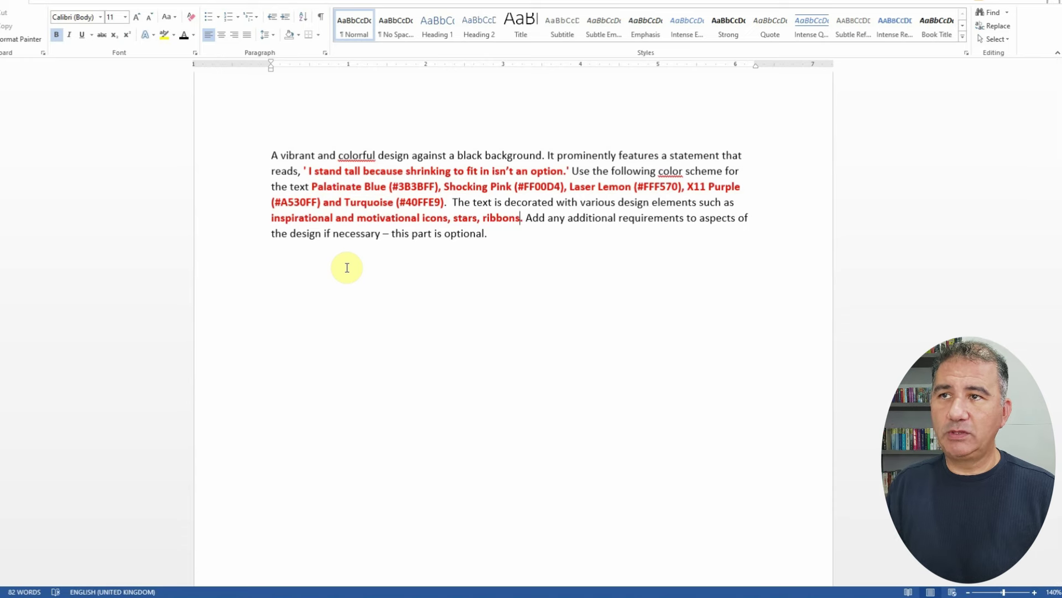
# Delete the optional closing sentence and select the whole finished prompt
pyautogui.press('Right')
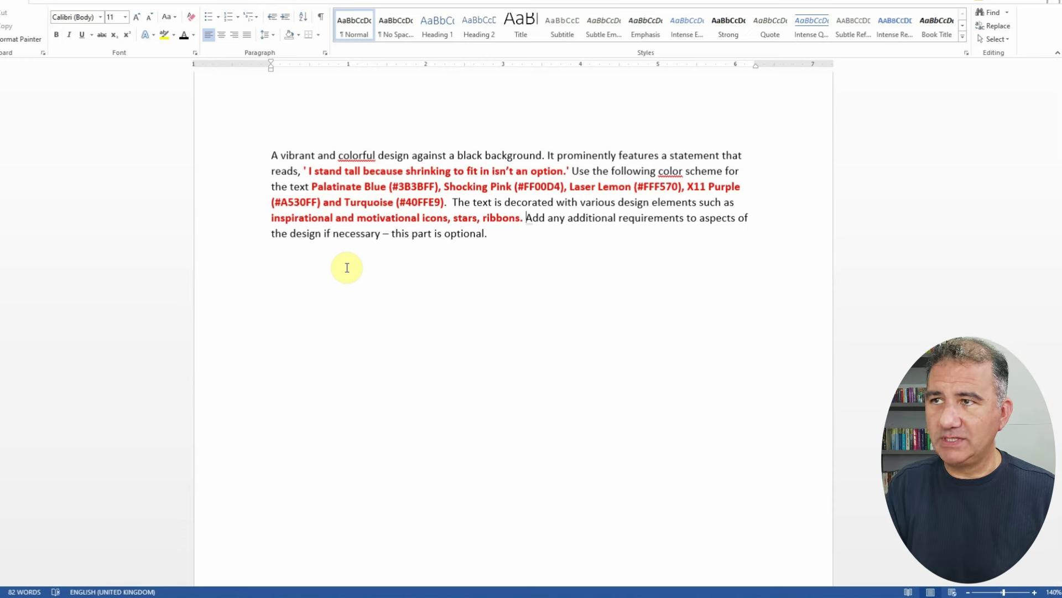
pyautogui.hotkey('ctrl', 'shift', 'End')
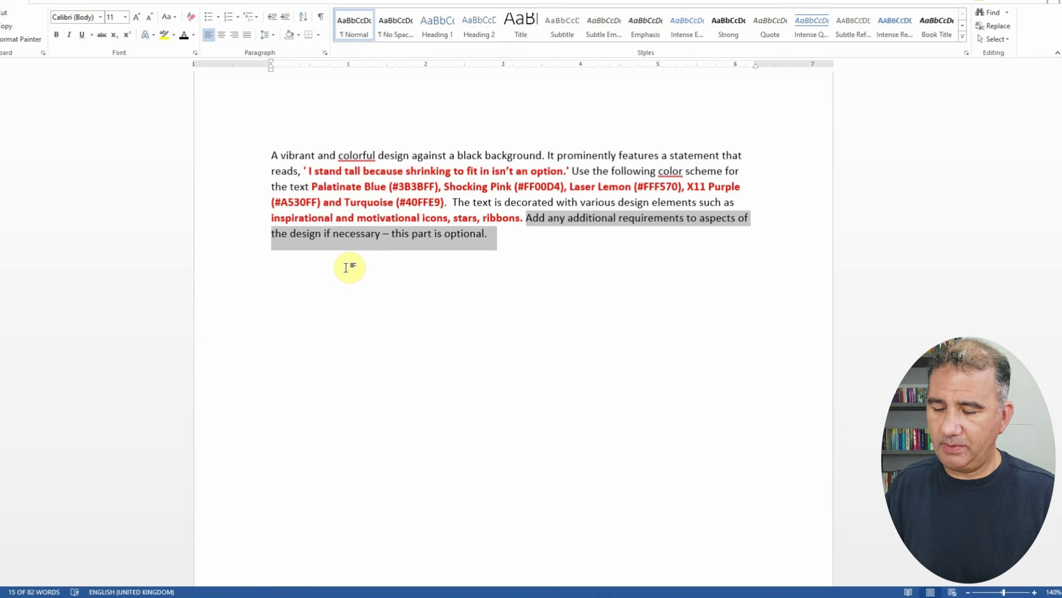
pyautogui.press('Delete')
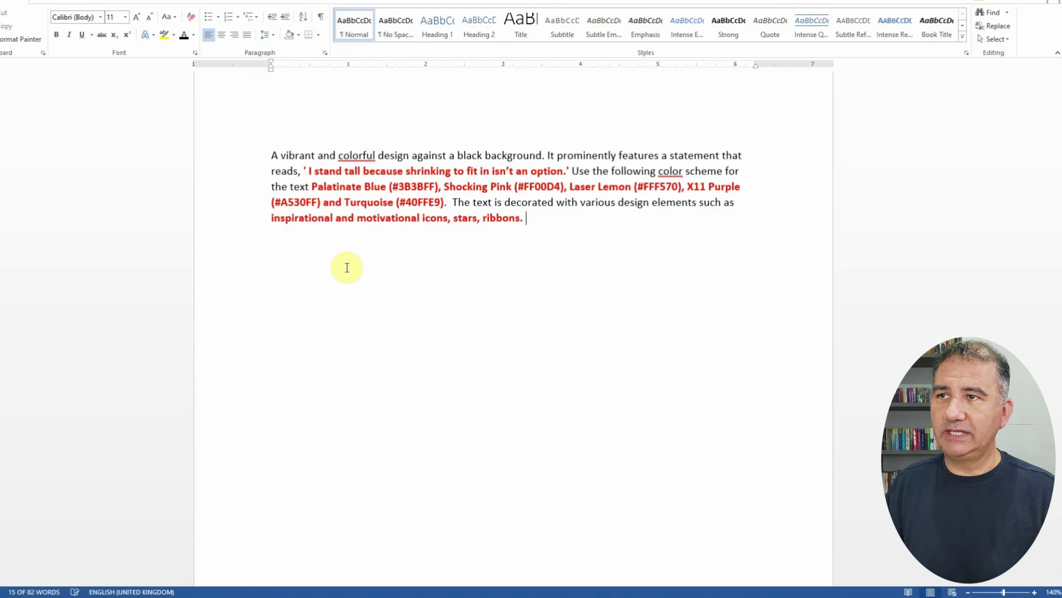
pyautogui.hotkey('ctrl', 'a')
pyautogui.hotkey('ctrl', 'c')
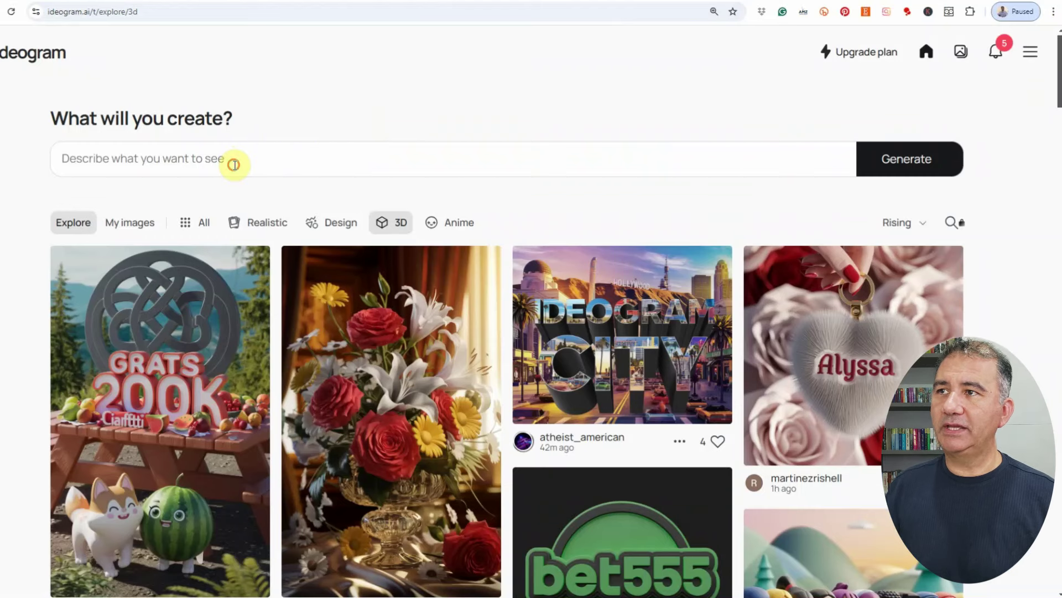
# Paste the finished neon design prompt as plain text into Ideogram's 'Describe what you want to see' box
pyautogui.click(235, 161)
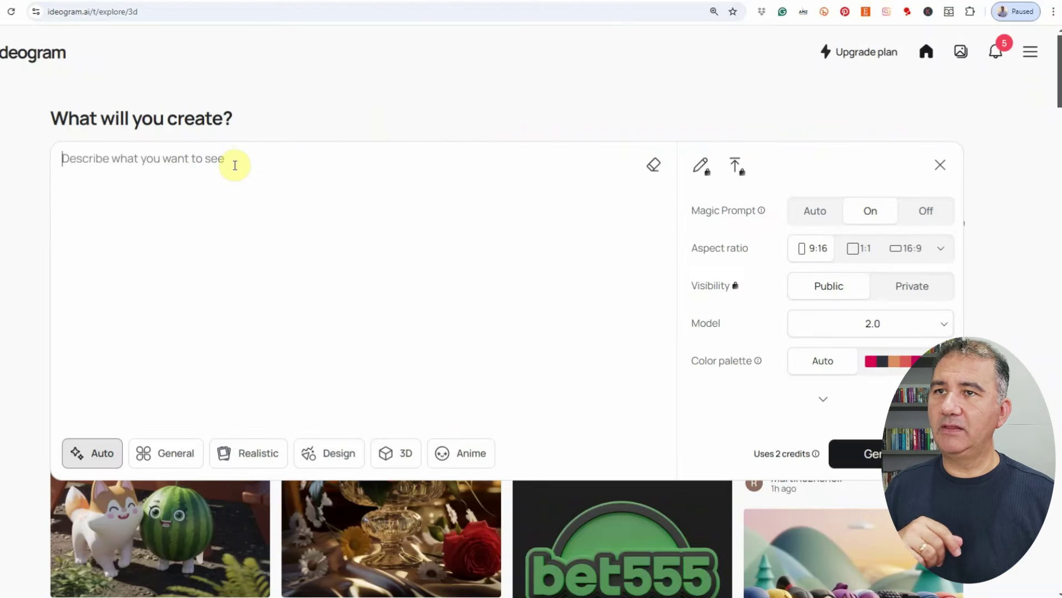
pyautogui.rightClick(203, 162)
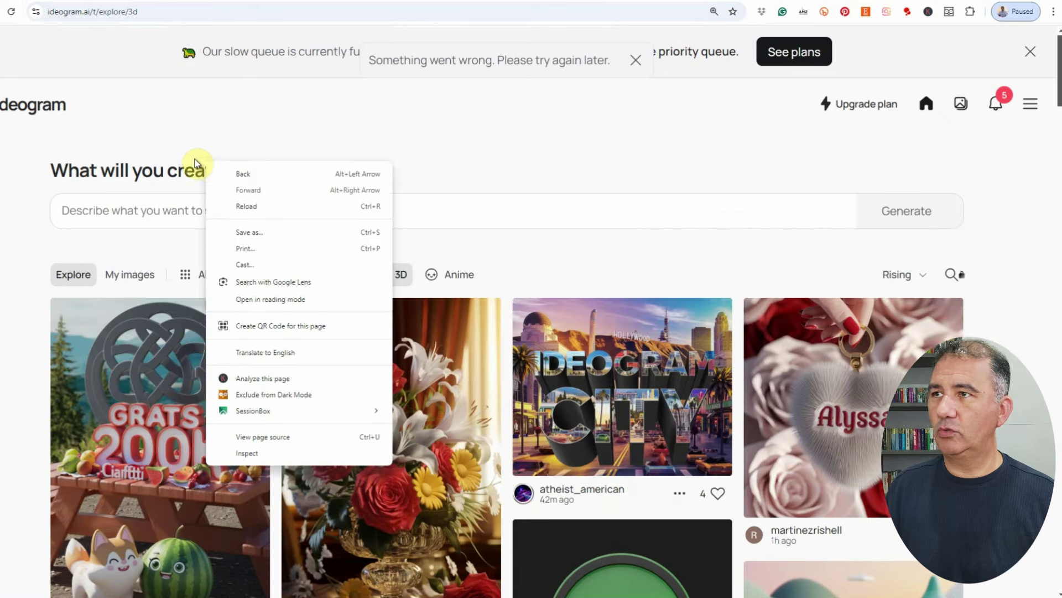
pyautogui.click(159, 147)
pyautogui.click(154, 206)
pyautogui.rightClick(156, 210)
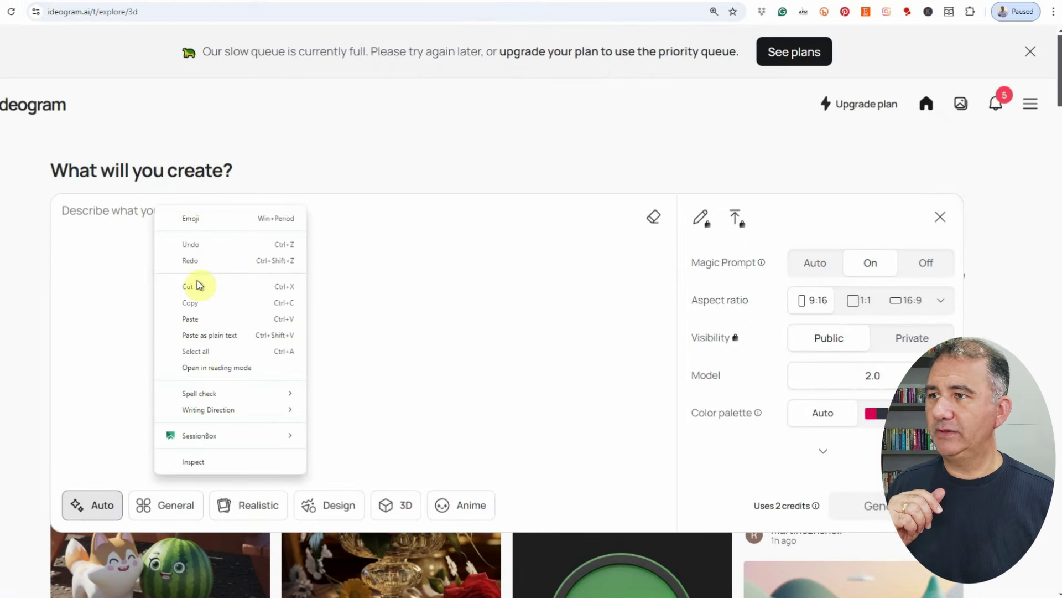
pyautogui.click(209, 334)
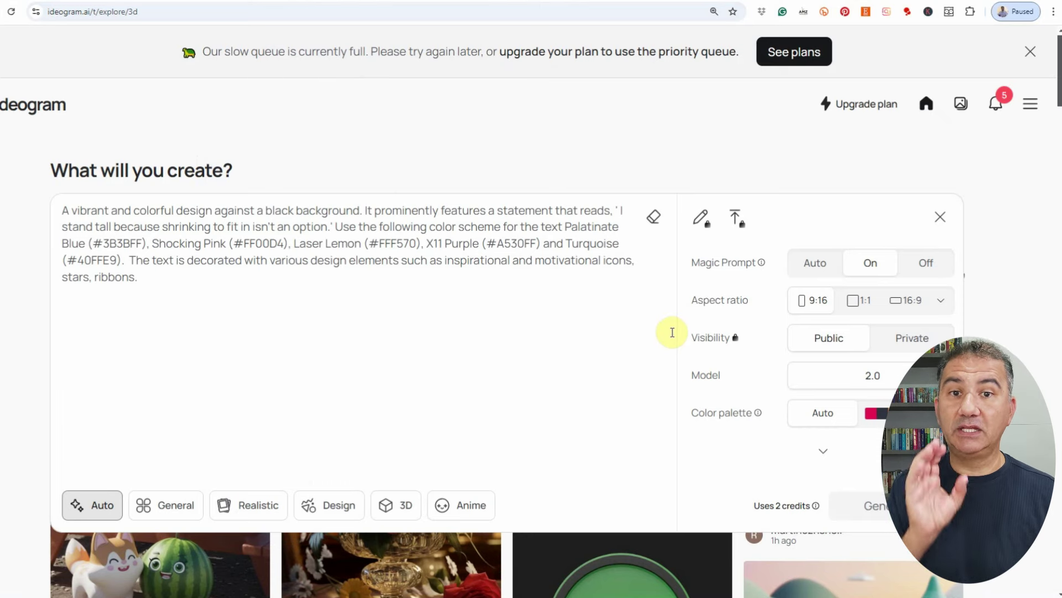
pyautogui.moveTo(733, 268)
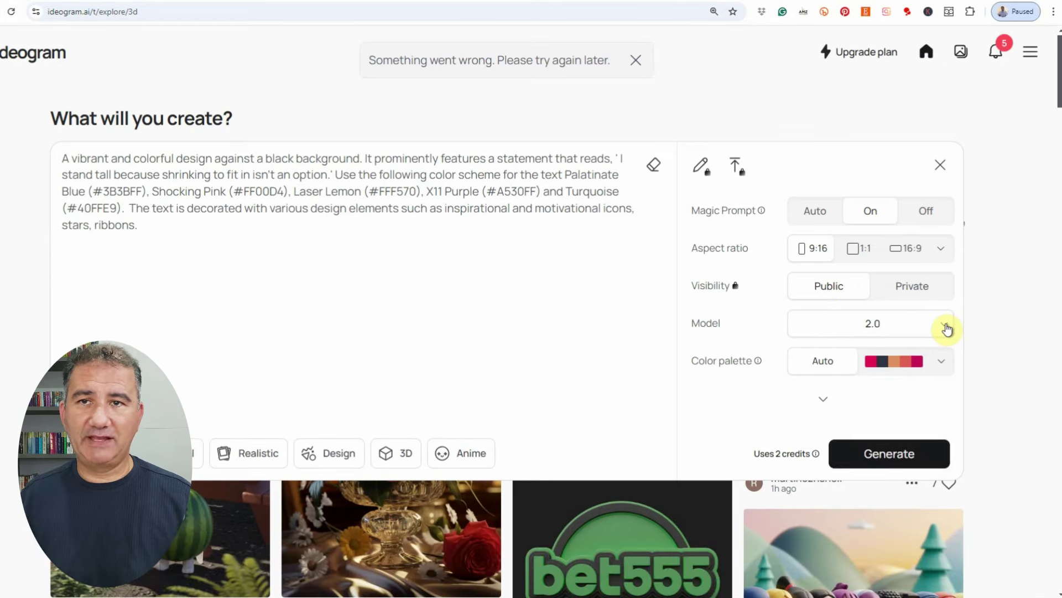
# Keep model 2.0 and expand the rendering, seed and negative-prompt settings
pyautogui.click(946, 328)
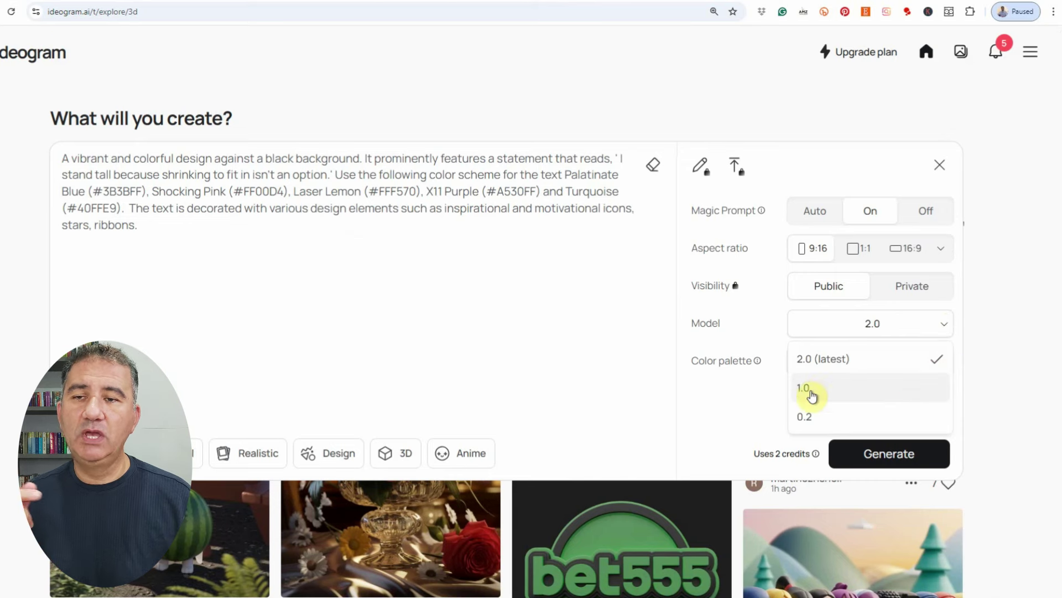
pyautogui.click(998, 359)
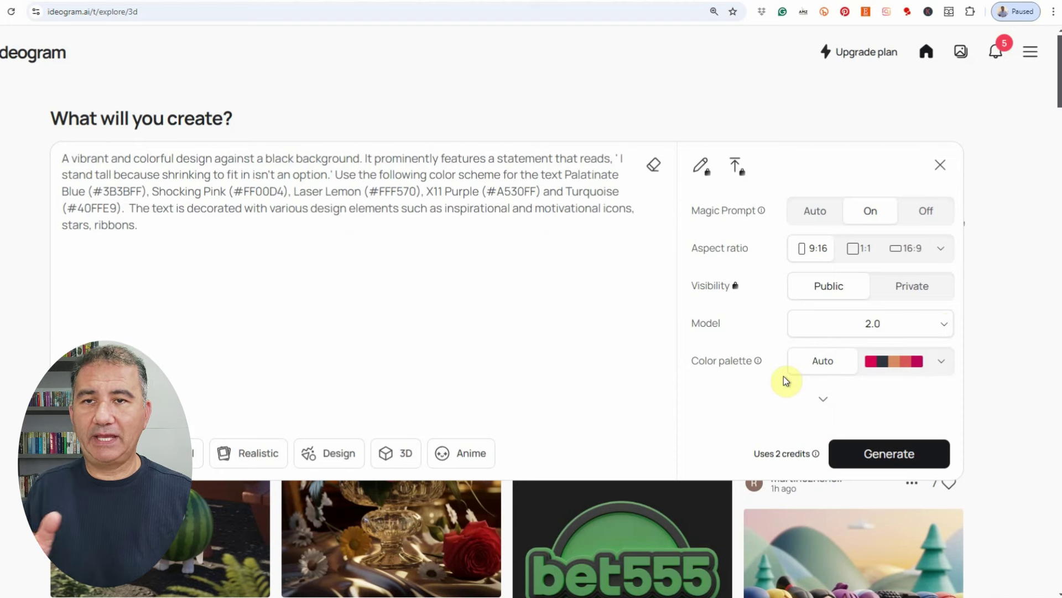
pyautogui.click(824, 398)
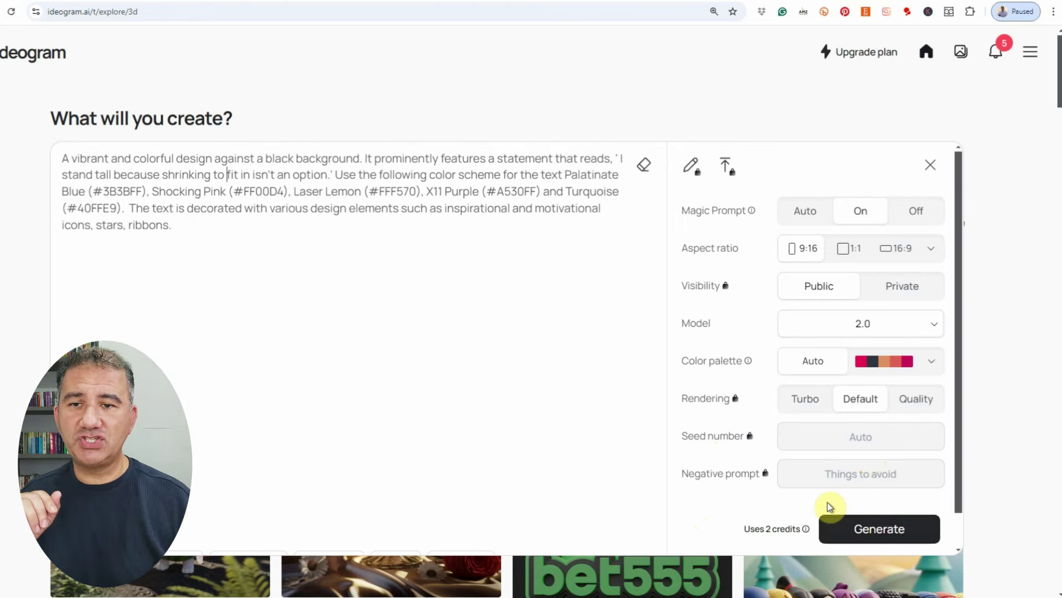
# Generate four black-background 9:16 designs from the neon 'I stand tall' prompt
pyautogui.click(858, 530)
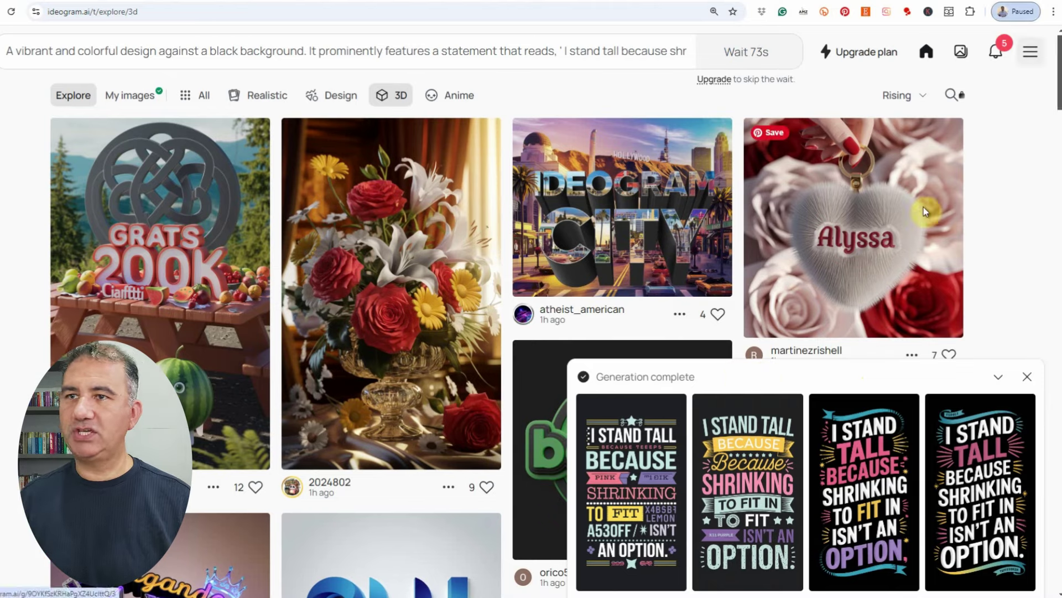
# Go to My Images to view the four generated 'I stand tall' quote designs
pyautogui.click(960, 56)
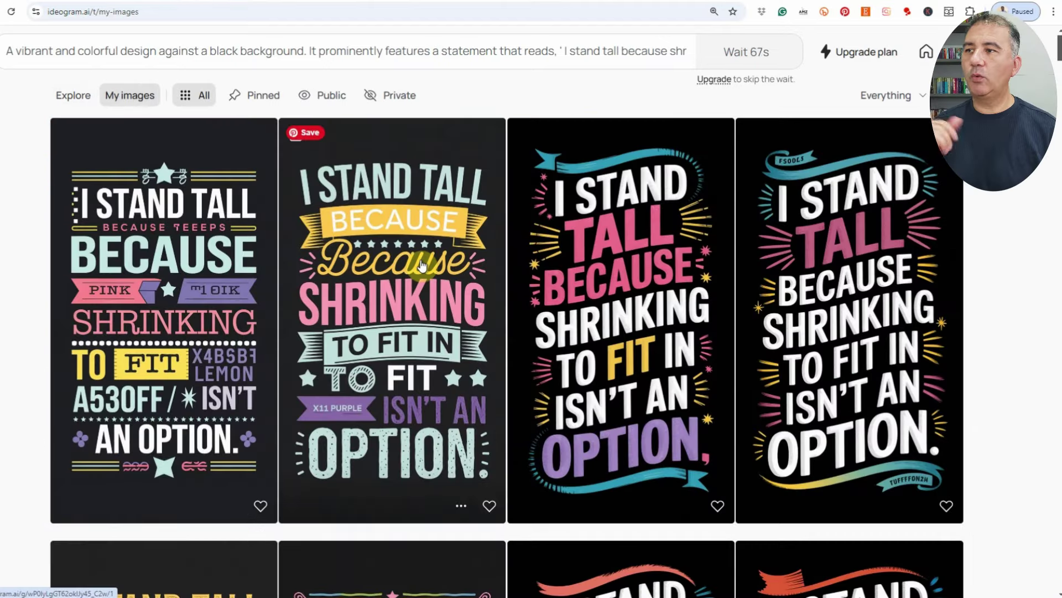